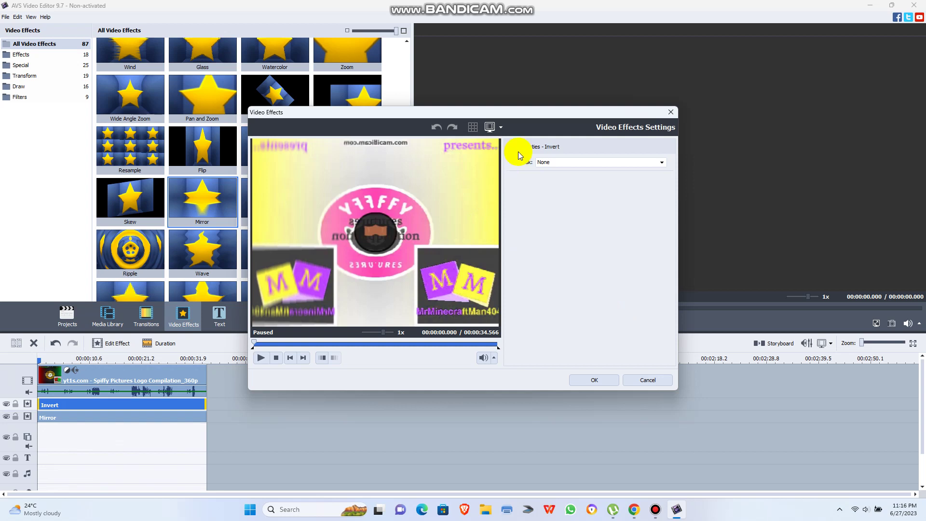
- Close the Invert effect settings and review the Mirror effect's type and level on the timeline
left_click(590, 380)
left_click_drag(50, 419, 51, 419)
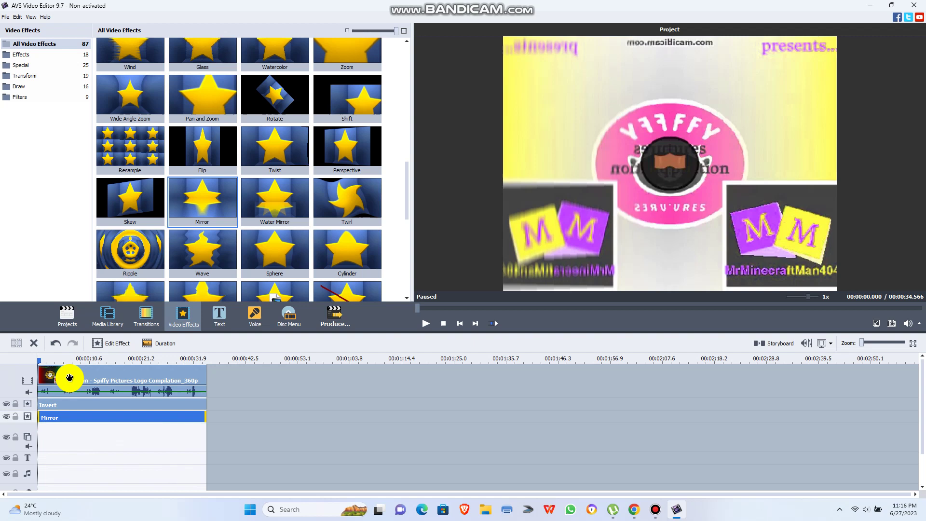
left_click(101, 348)
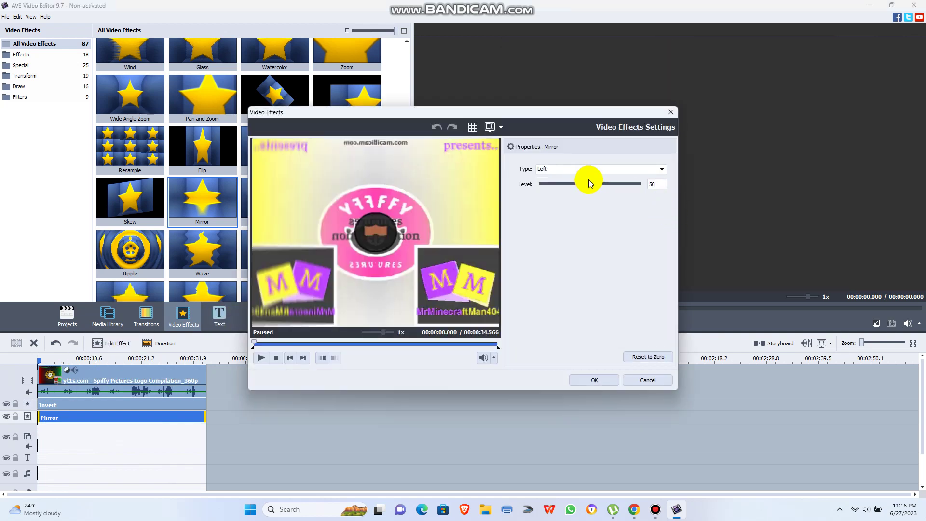
left_click(598, 173)
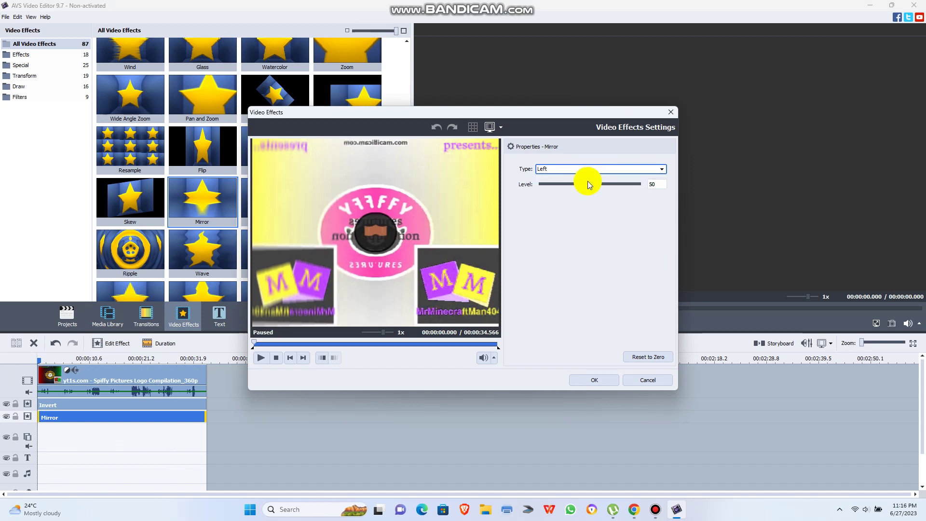
left_click(594, 381)
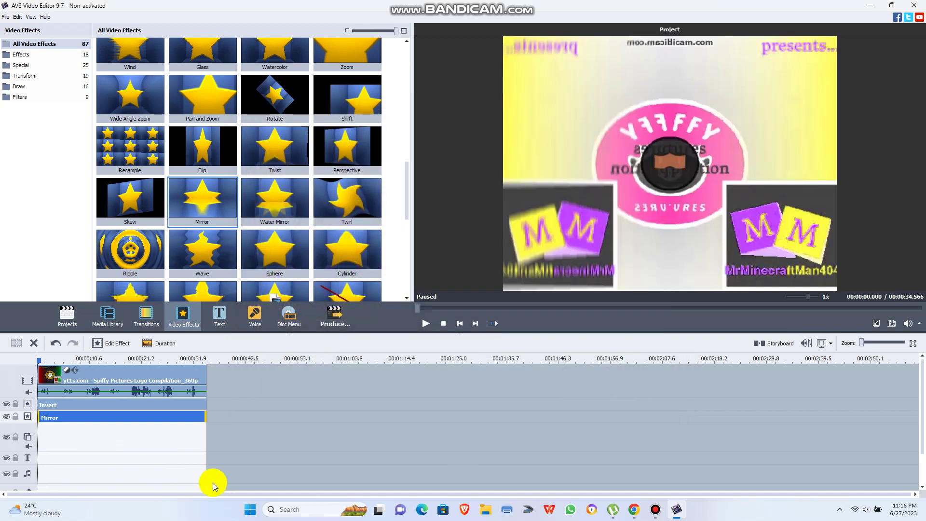
- Review the colour correction settings of the Spiffy Pictures clip, including its hue
right_click(132, 381)
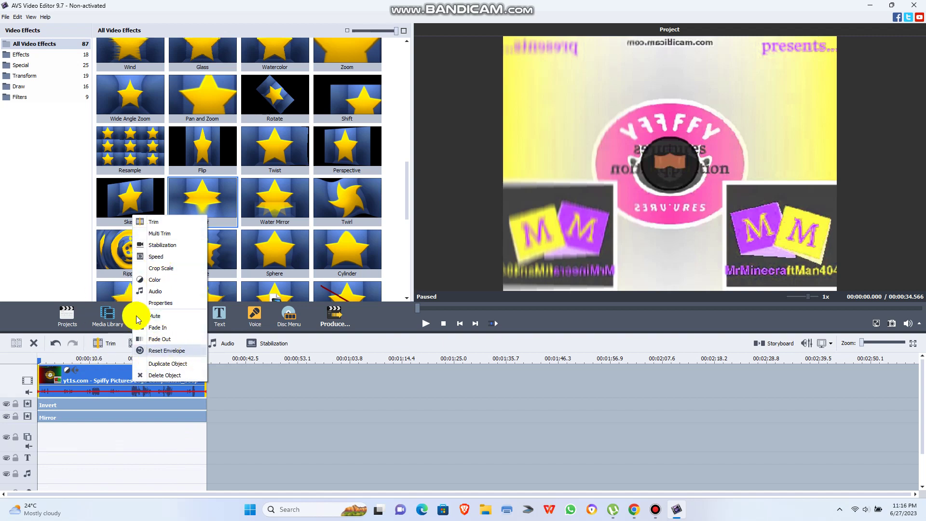
left_click(154, 280)
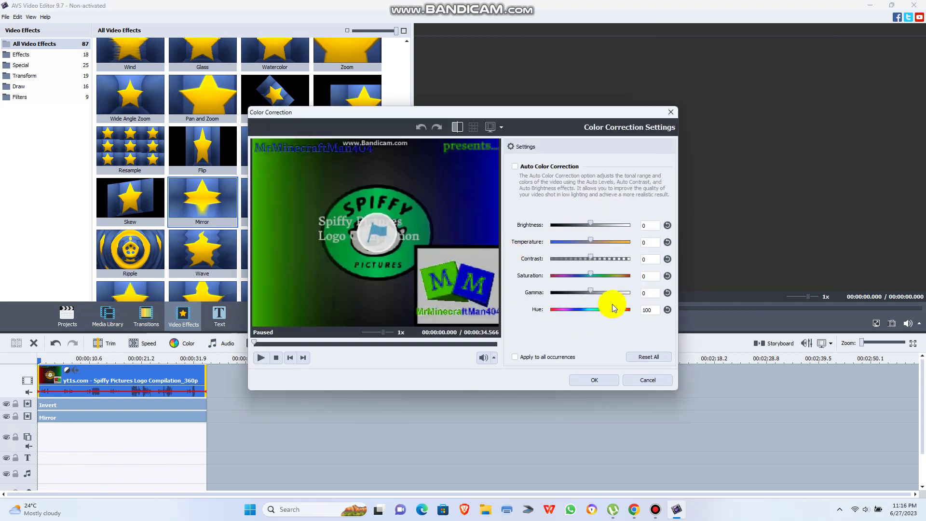
left_click(666, 320)
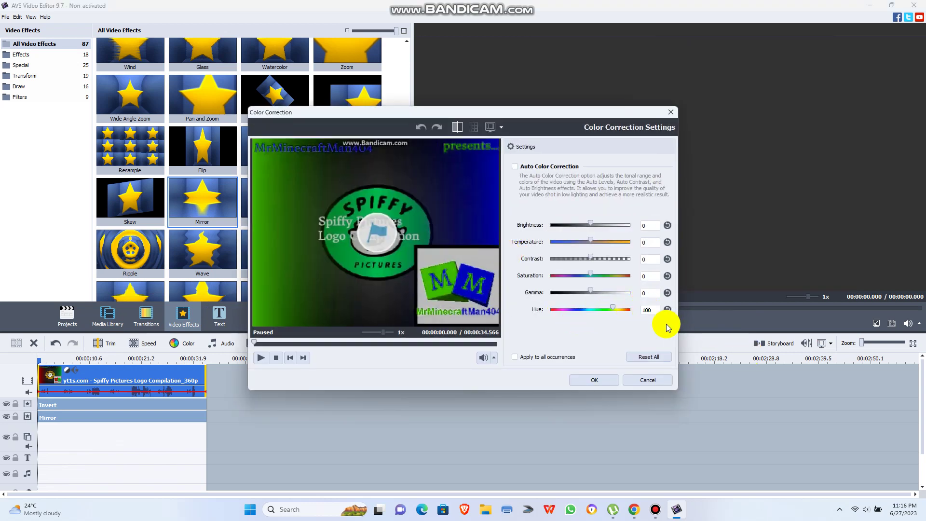
left_click(599, 385)
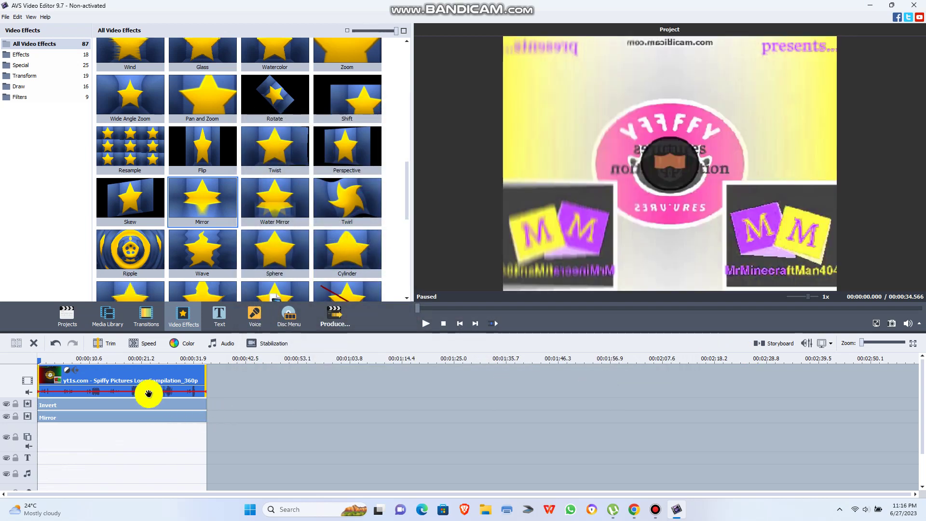
- Review the Pitch Shift settings in the clip's audio effects
right_click(136, 393)
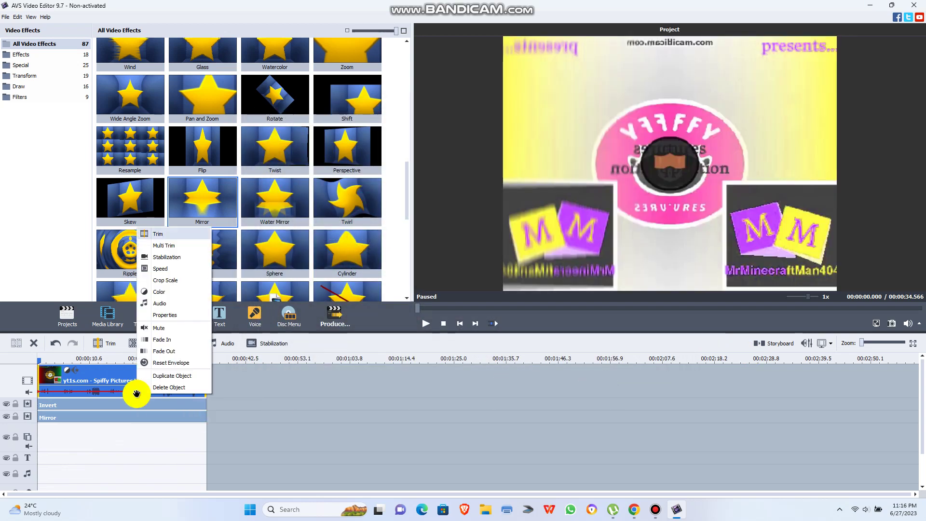
left_click(161, 313)
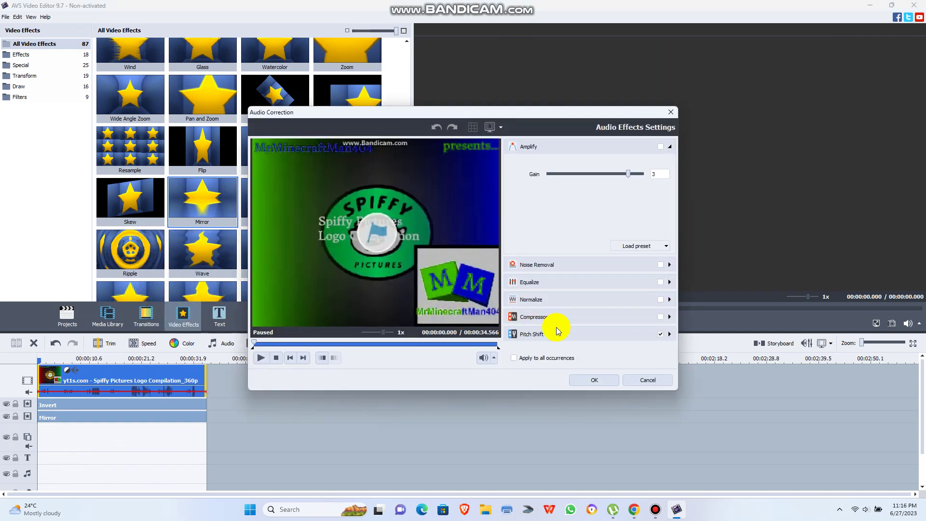
left_click(559, 338)
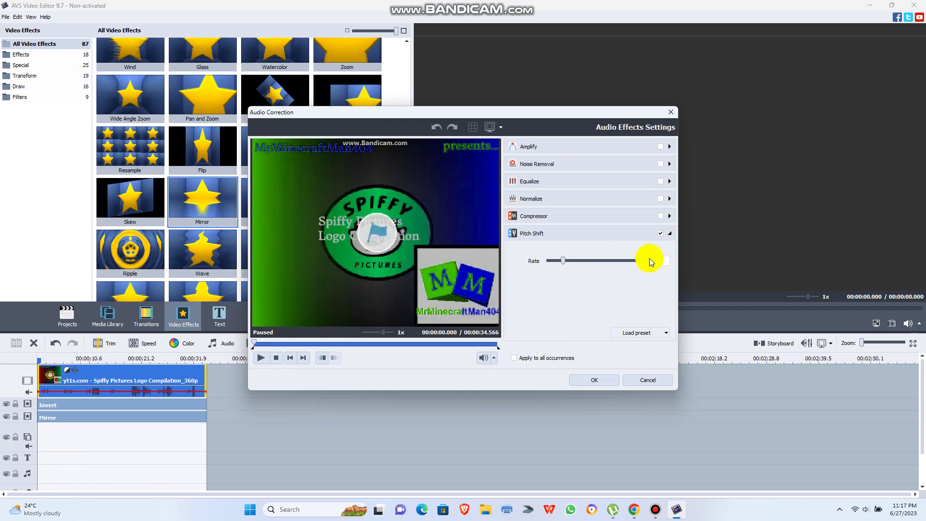
left_click(584, 381)
- Raise the system volume to maximum and play a brief portion of the project preview
left_click(864, 510)
left_click_drag(859, 441, 910, 444)
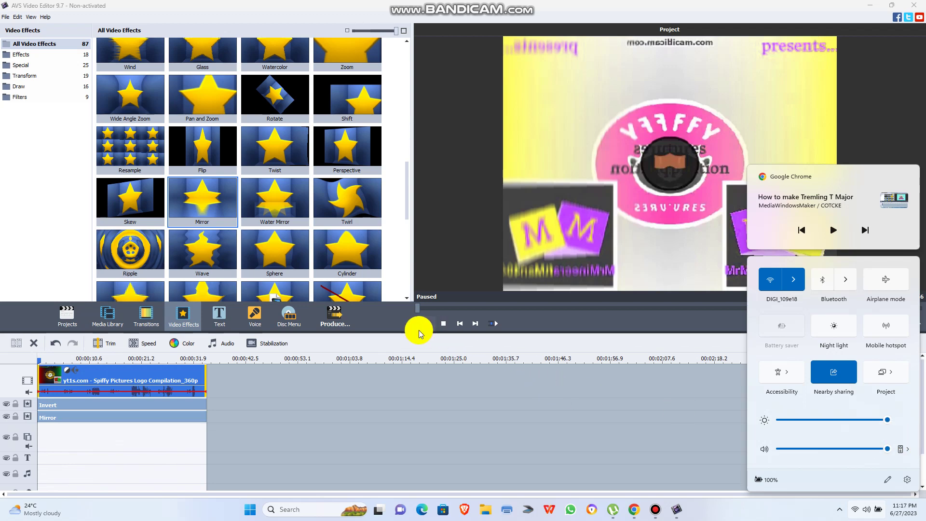
left_click(423, 329)
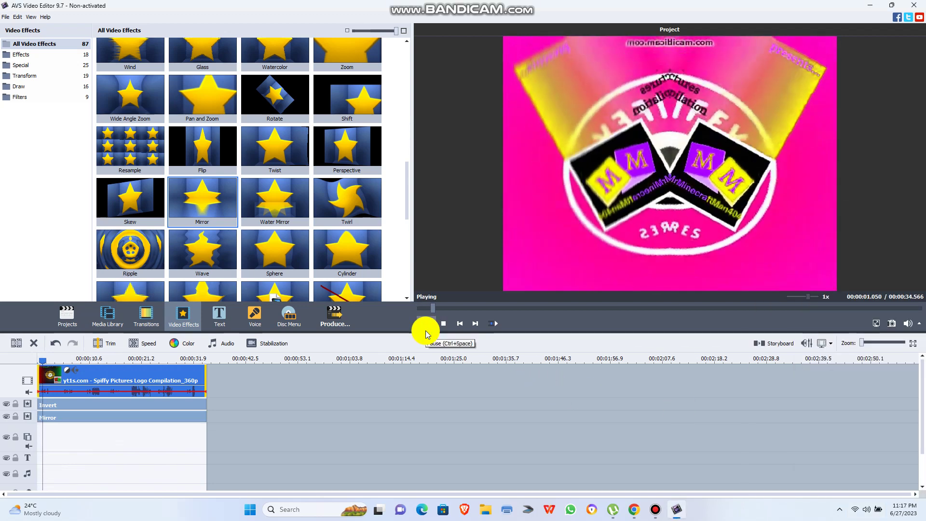
left_click(426, 333)
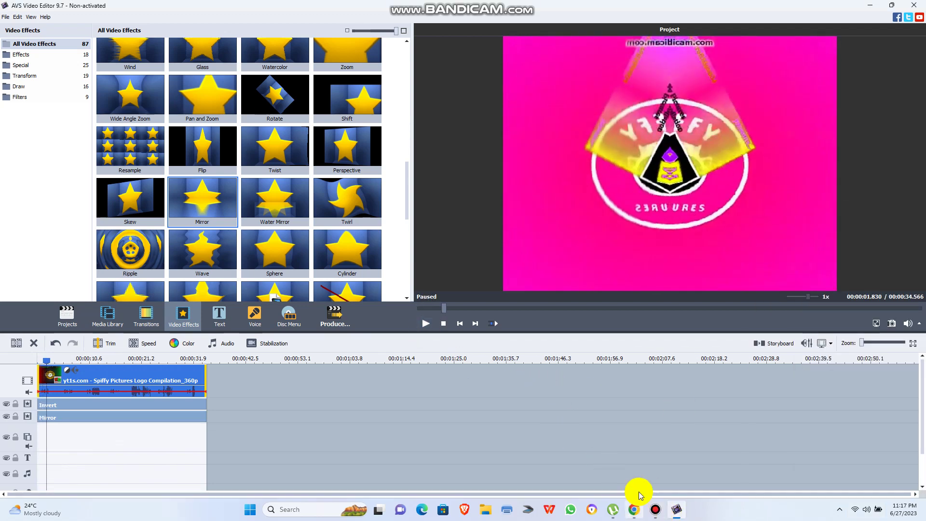
- Switch to Chrome to play part of the "How to make Tremling T Major" video for comparison, and return to AVS Video Editor
mouse_move(628, 497)
left_click(623, 462)
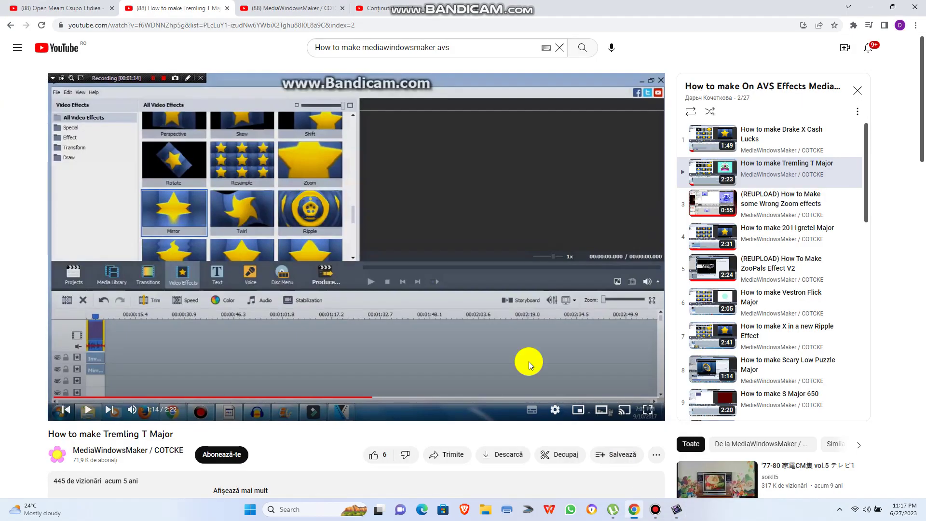
left_click(672, 516)
mouse_move(626, 512)
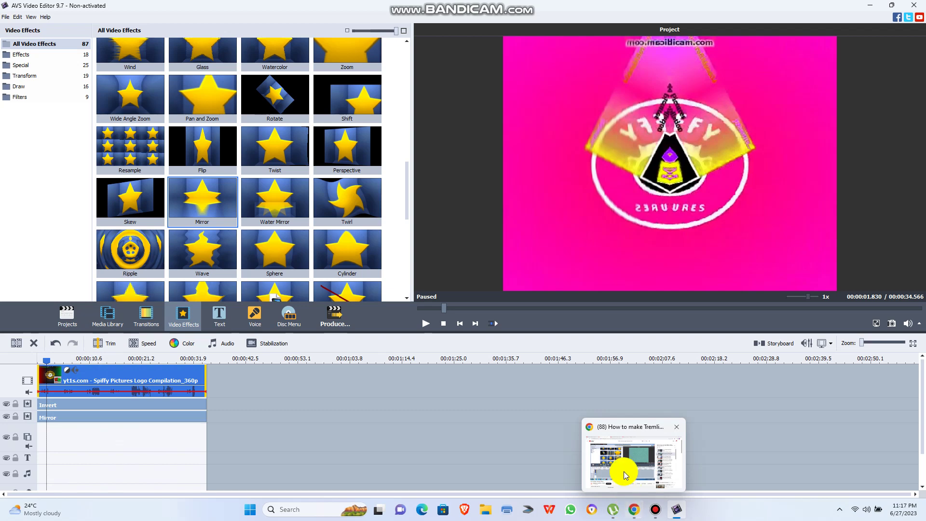
left_click(615, 456)
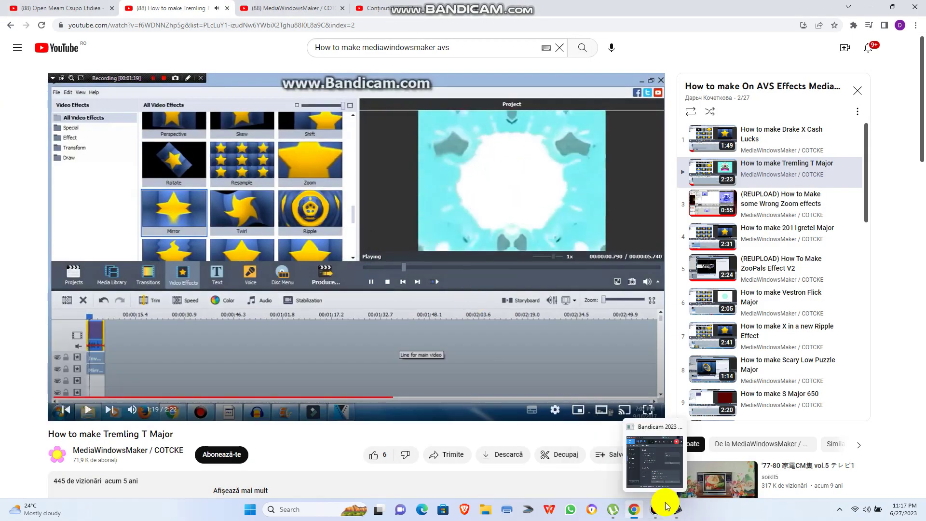
left_click(675, 510)
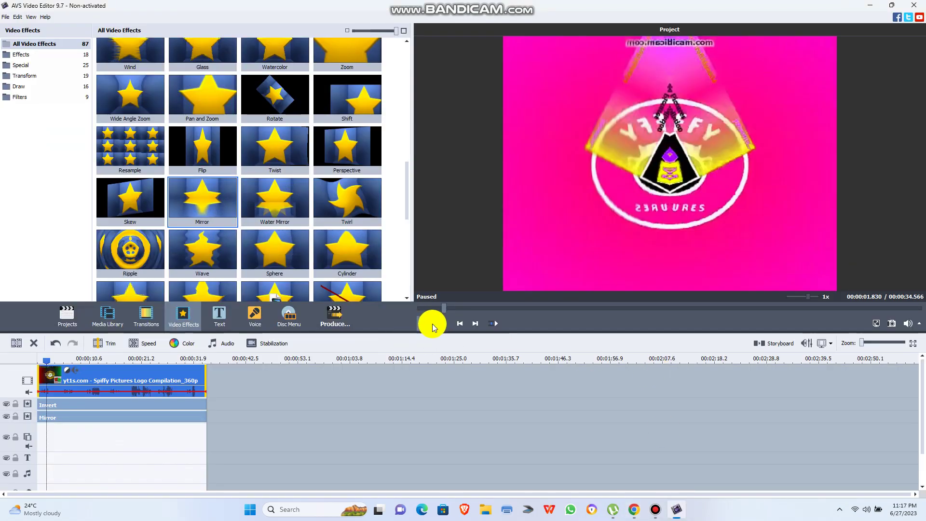
mouse_move(633, 509)
left_click(638, 470)
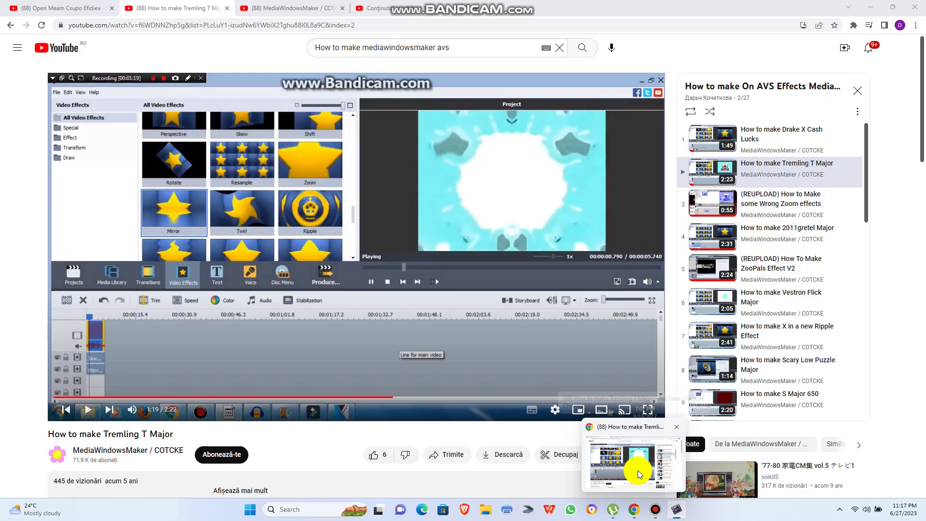
left_click(638, 471)
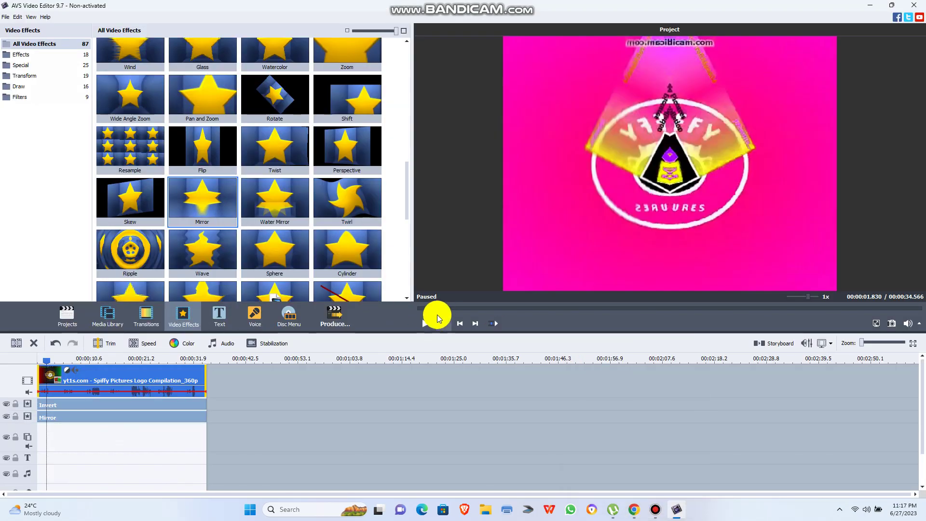
- Rewind the project preview to the beginning and play it almost to the end
left_click(427, 305)
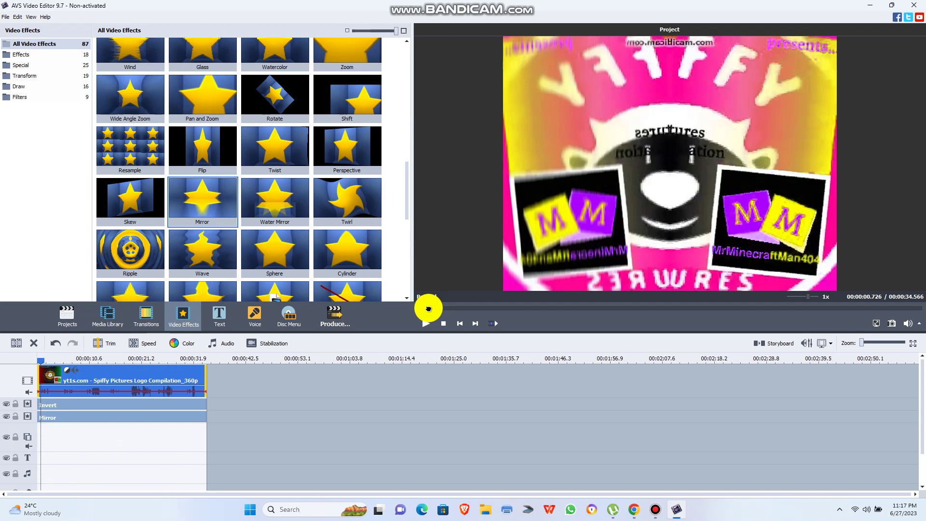
left_click_drag(428, 308, 371, 313)
left_click(424, 324)
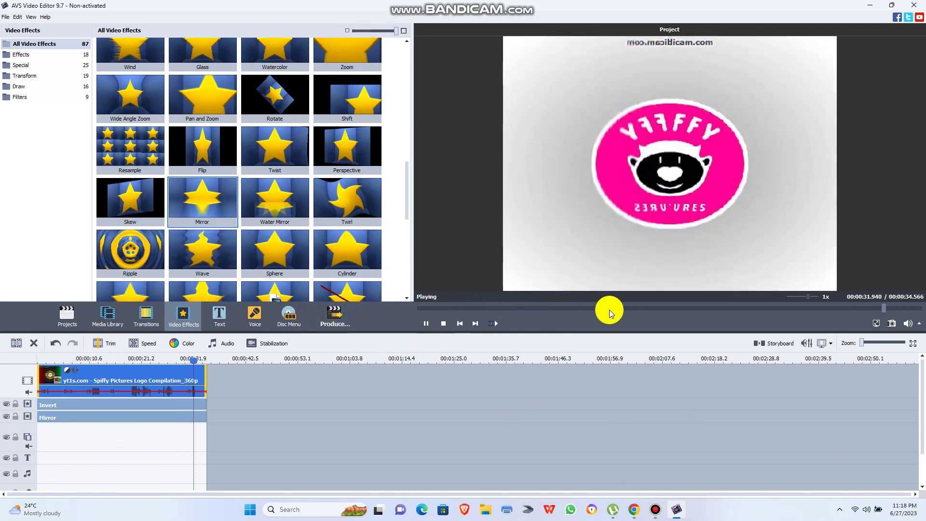
left_click(424, 323)
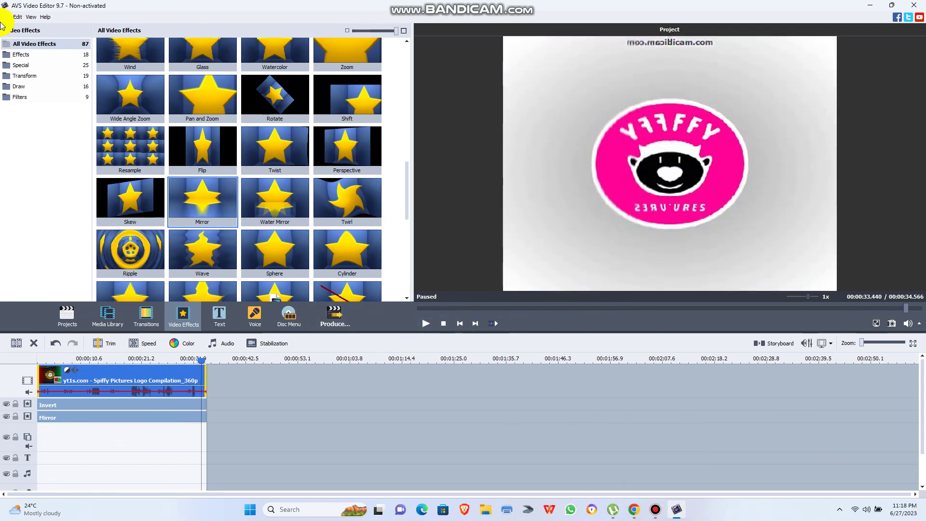
left_click(5, 16)
mouse_move(17, 16)
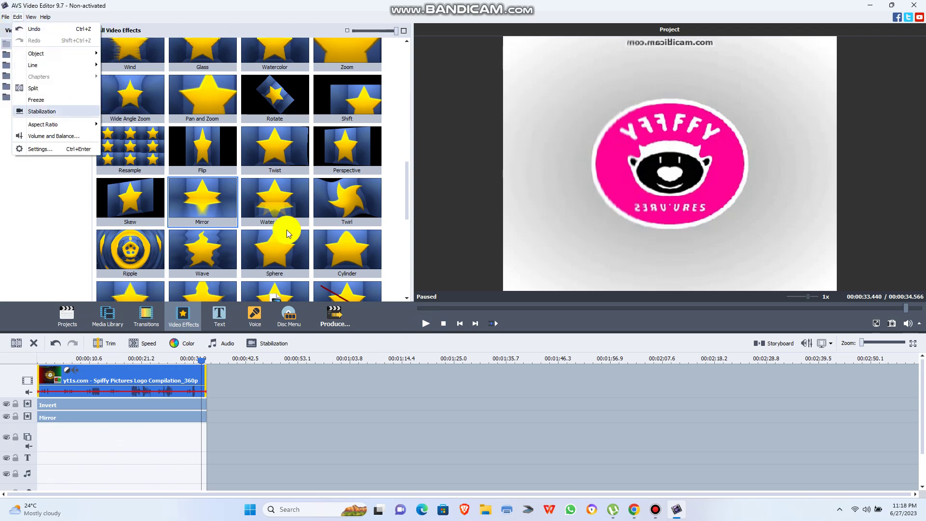
- Set up producing the project as a video file with the profile "MP4 - Video for Android - 2K QHD - (H.264, 2560x1440, 30 fps)"
left_click(331, 307)
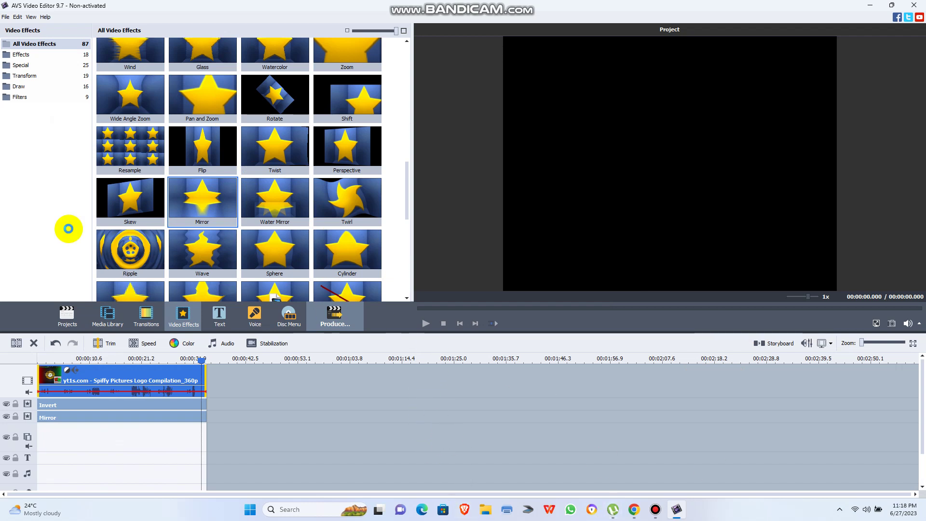
left_click(346, 312)
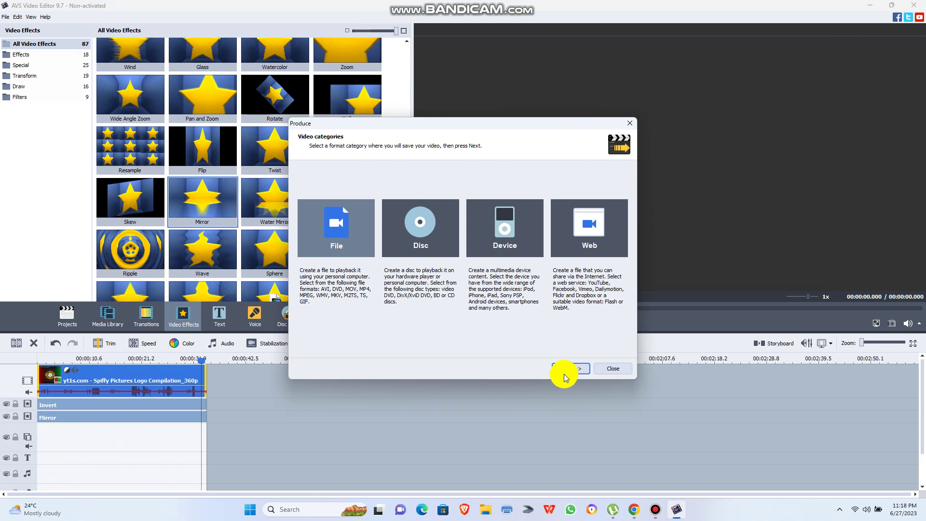
left_click(360, 205)
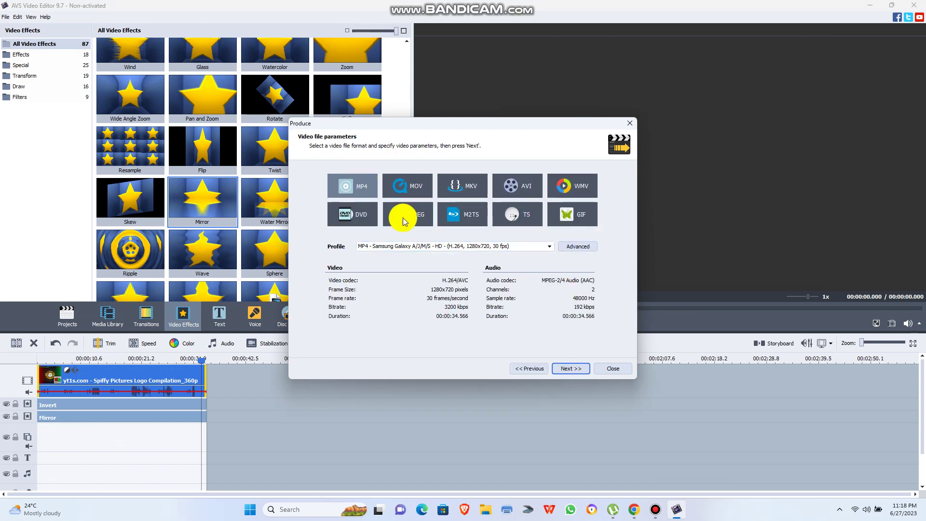
left_click(527, 247)
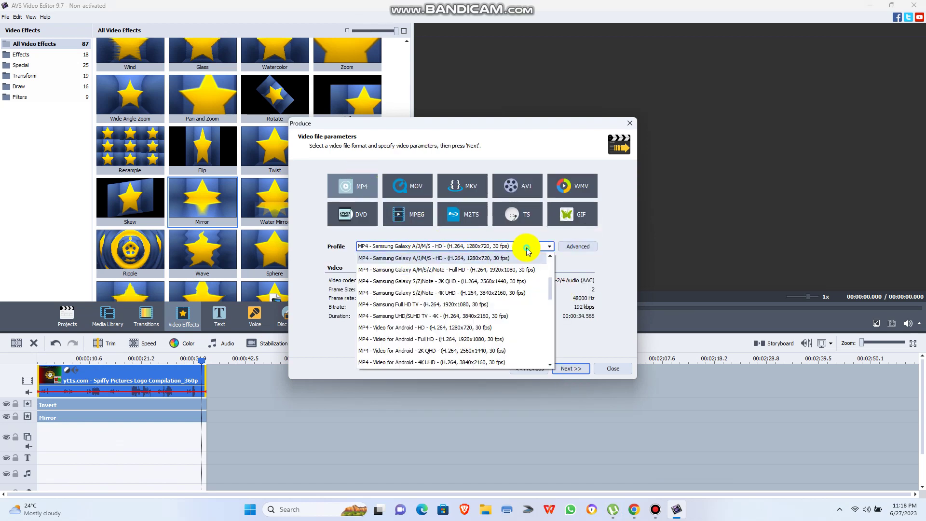
left_click(508, 349)
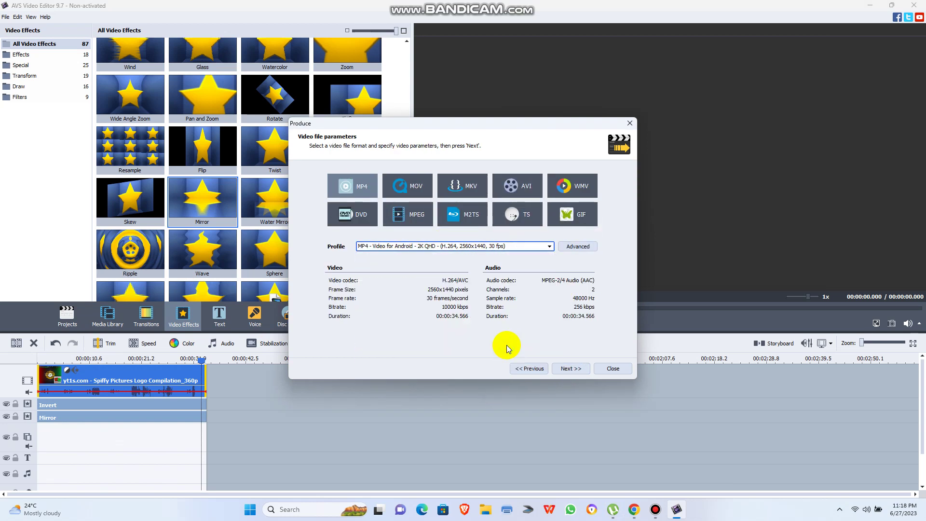
left_click(569, 368)
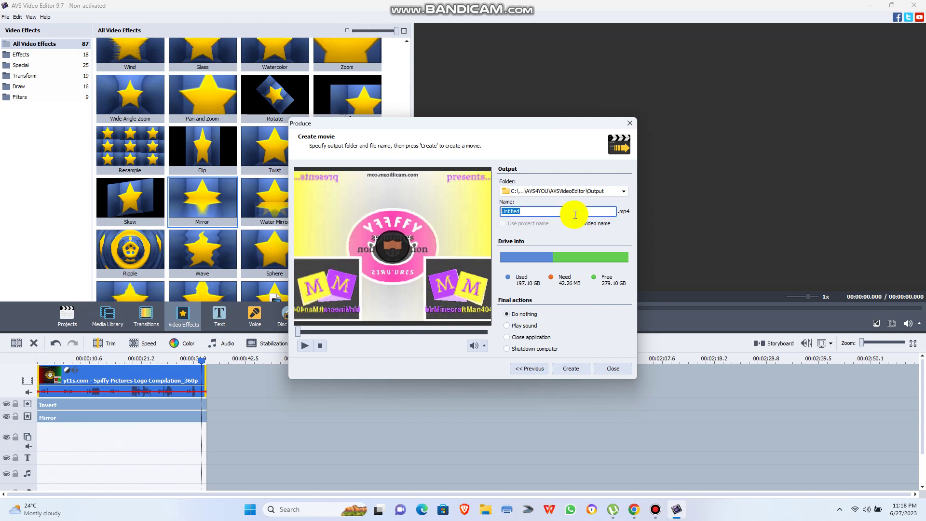
- Name the output file "Spiffy Pictures Logo Compilation in Tremling T Major" and create the movie, continuing with the non-activated version
type("Sp")
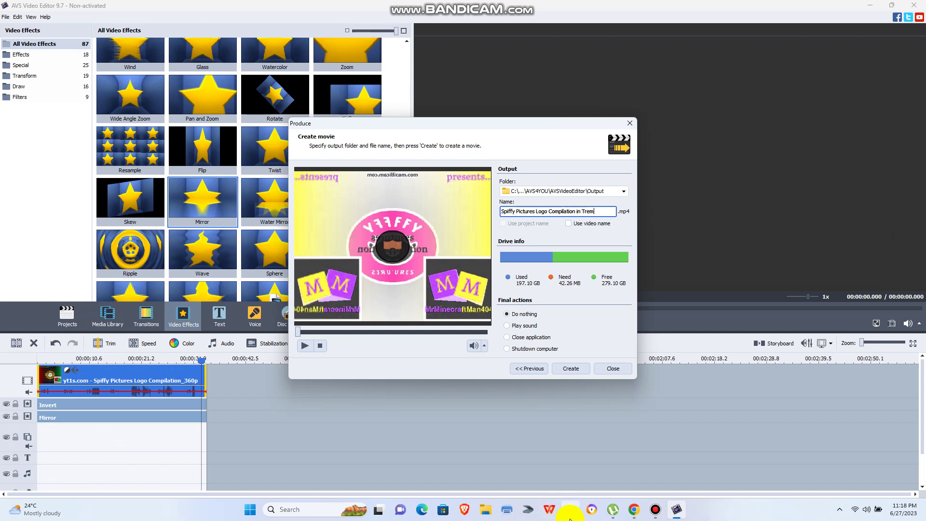
mouse_move(634, 512)
mouse_move(630, 484)
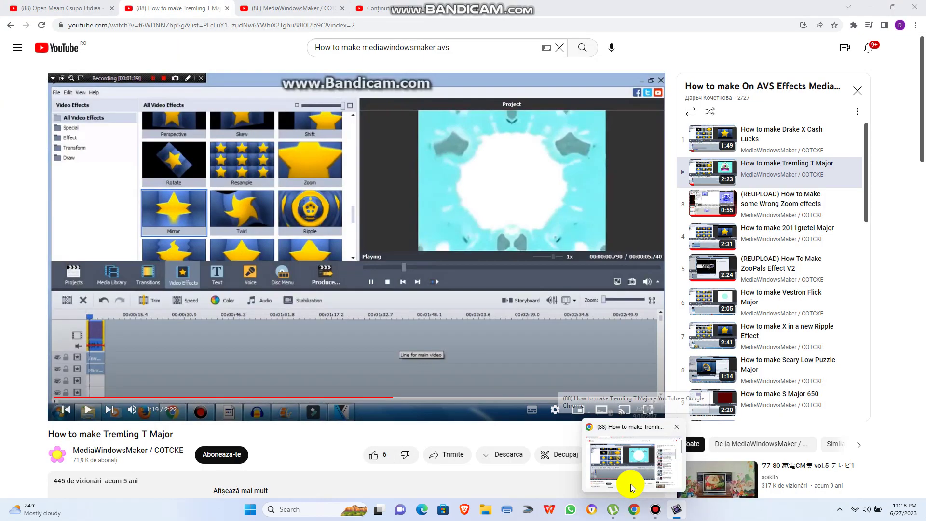
type("lation in Tremling T Maj")
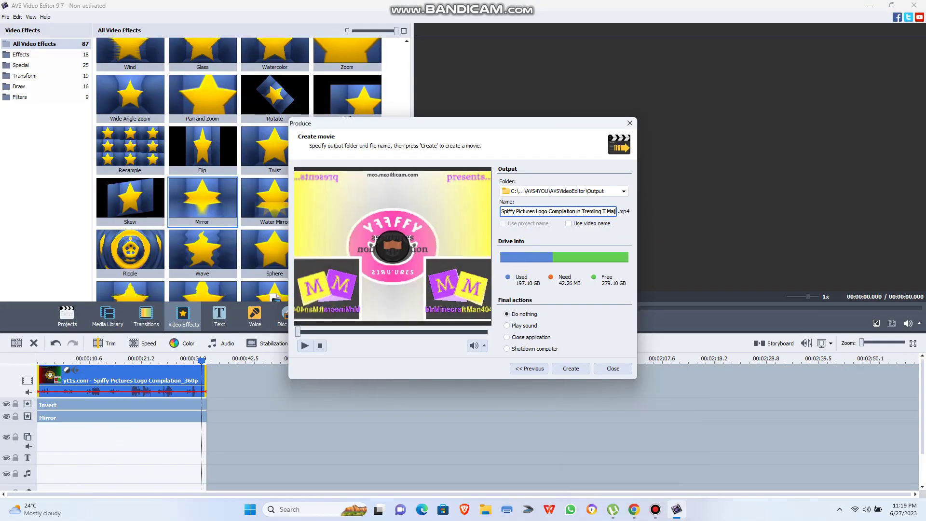
left_click(587, 368)
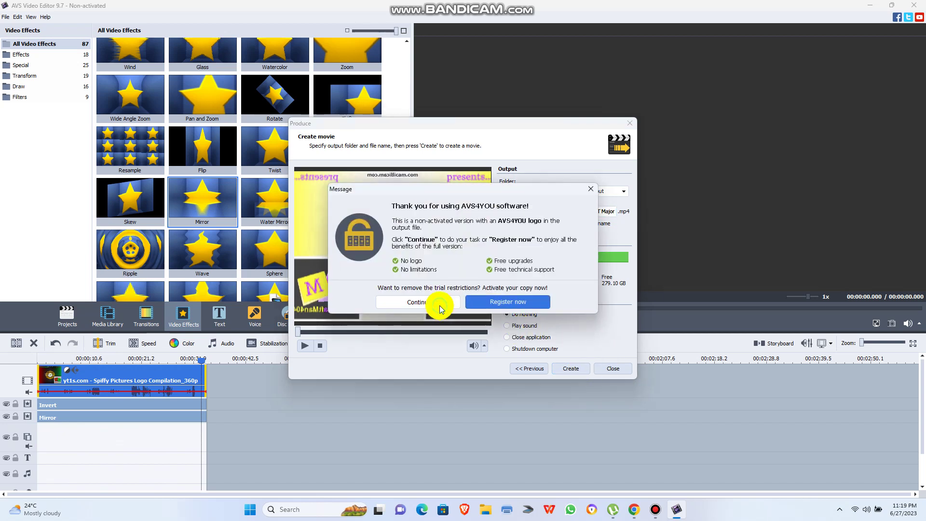
left_click(439, 306)
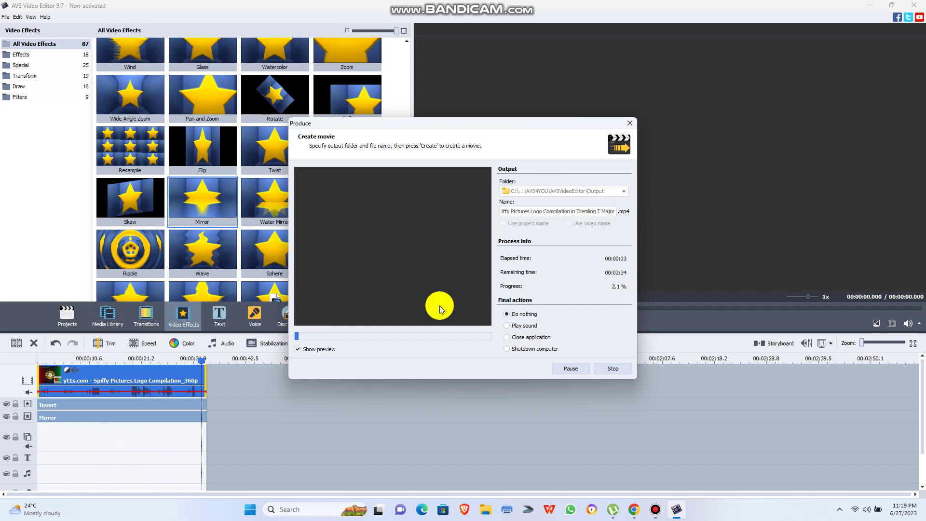
left_click(636, 512)
left_click(648, 515)
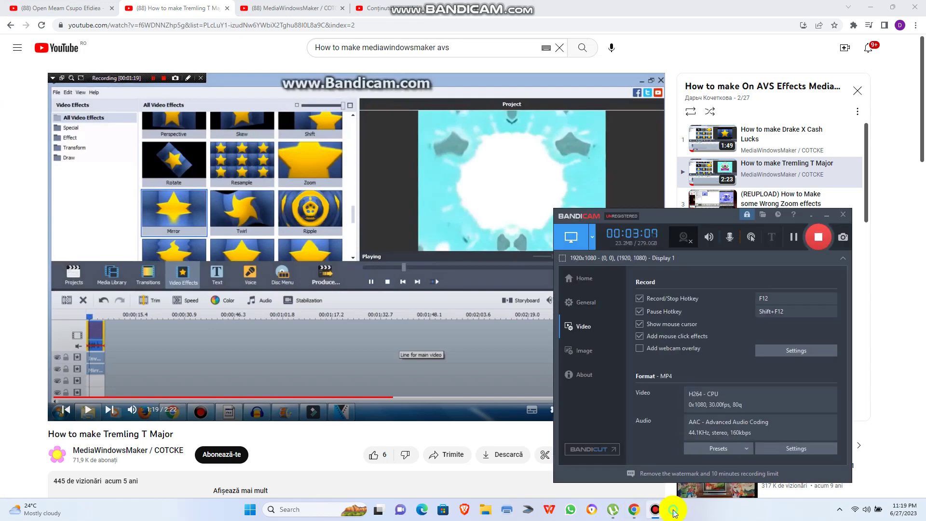
left_click(676, 510)
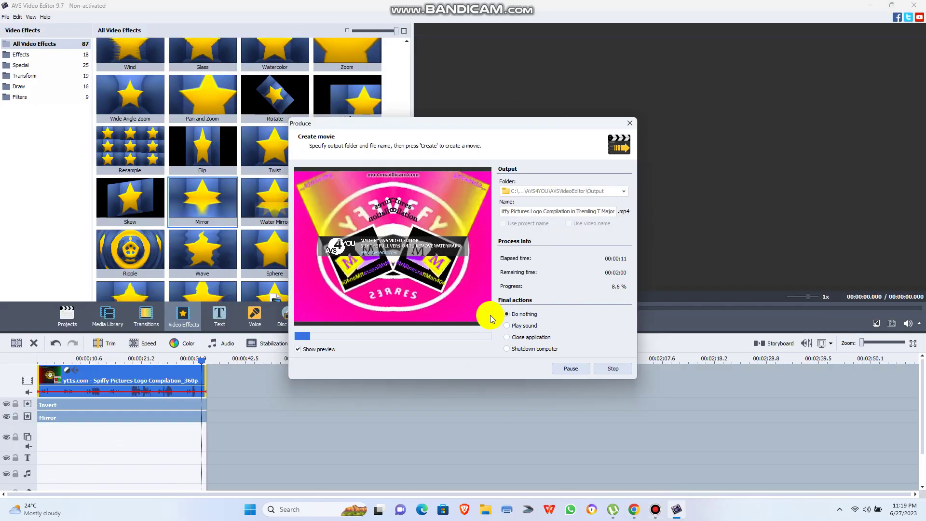
left_click(656, 510)
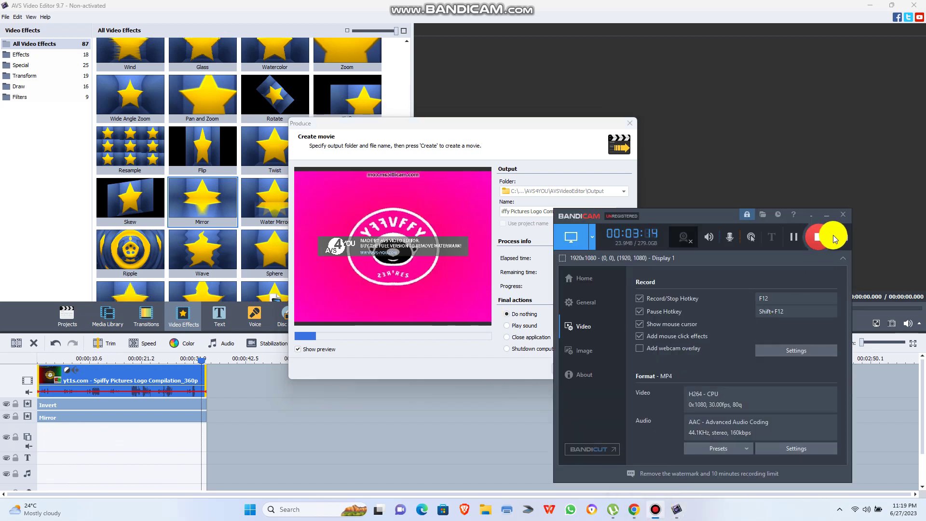